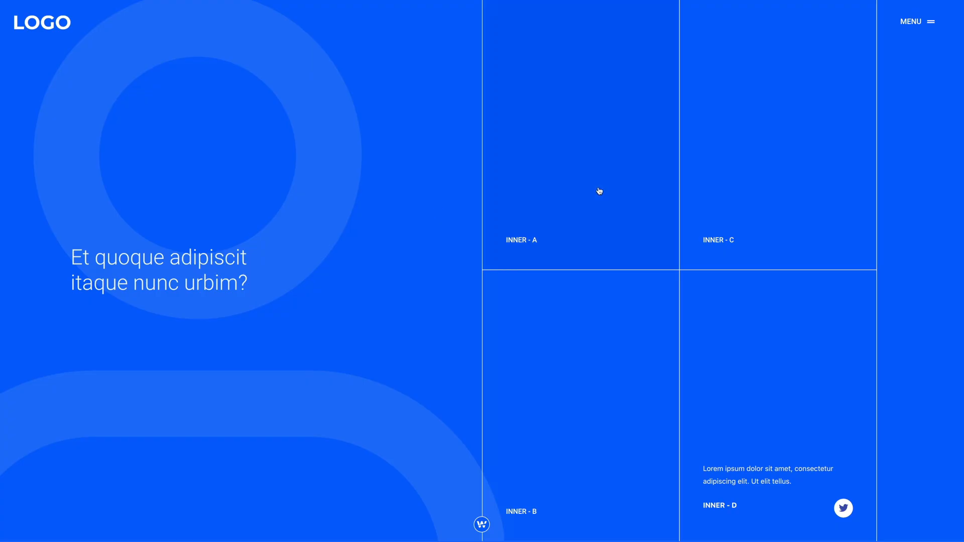
- Follow the INNER - A, INNER - B and INNER - D tile links, returning via the Back button
{"action": "left_click", "coordinate": [542, 210]}
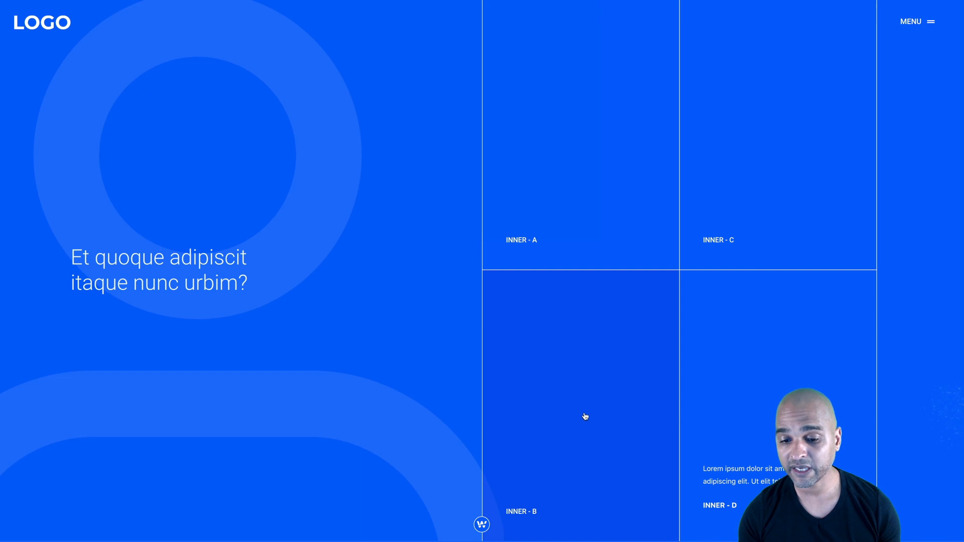
{"action": "left_click", "coordinate": [585, 417]}
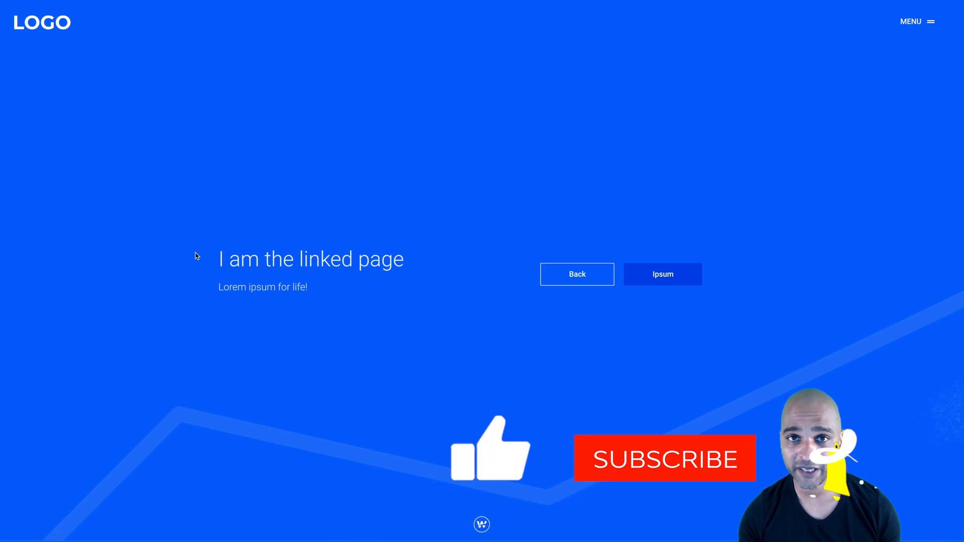
{"action": "left_click", "coordinate": [565, 274]}
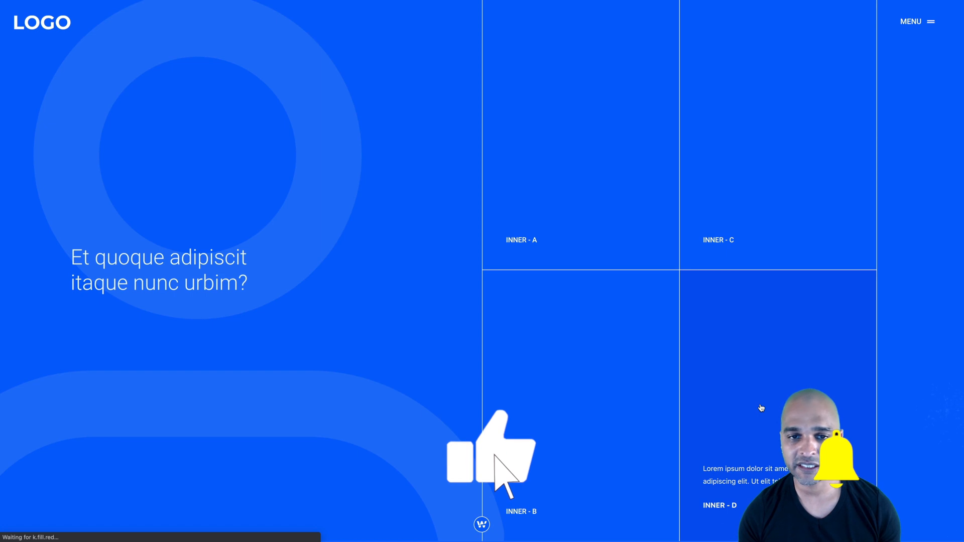
{"action": "left_click", "coordinate": [760, 408]}
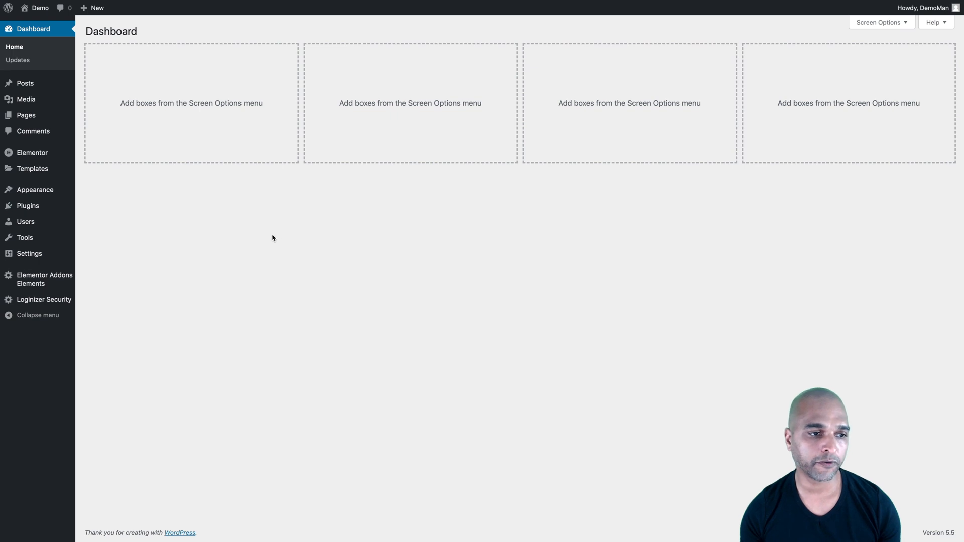
{"action": "mouse_move", "coordinate": [29, 205]}
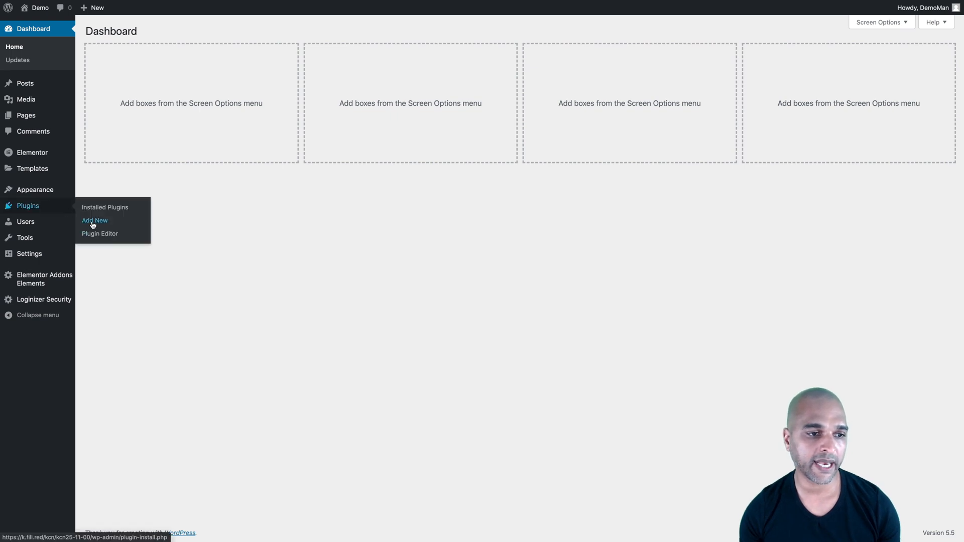
- Show Elementor Addon Elements listed as Active in the Add New plugin search results
{"action": "left_click", "coordinate": [93, 220]}
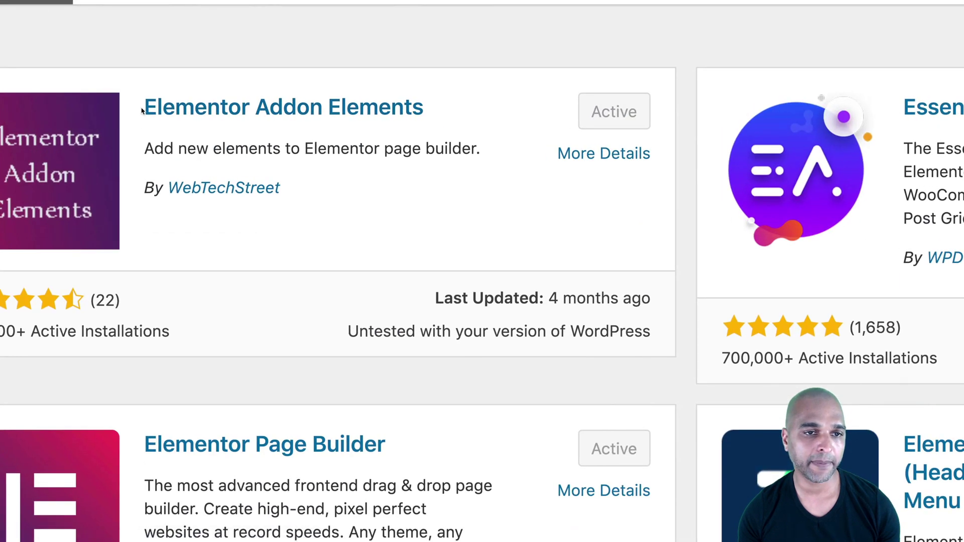
{"action": "left_click_drag", "start_coordinate": [143, 110], "coordinate": [433, 113]}
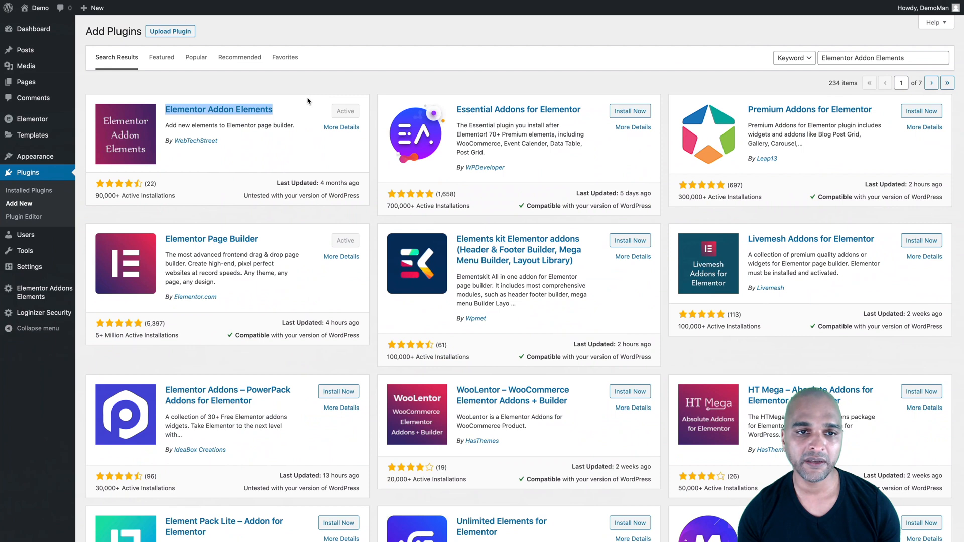
{"action": "left_click", "coordinate": [307, 100]}
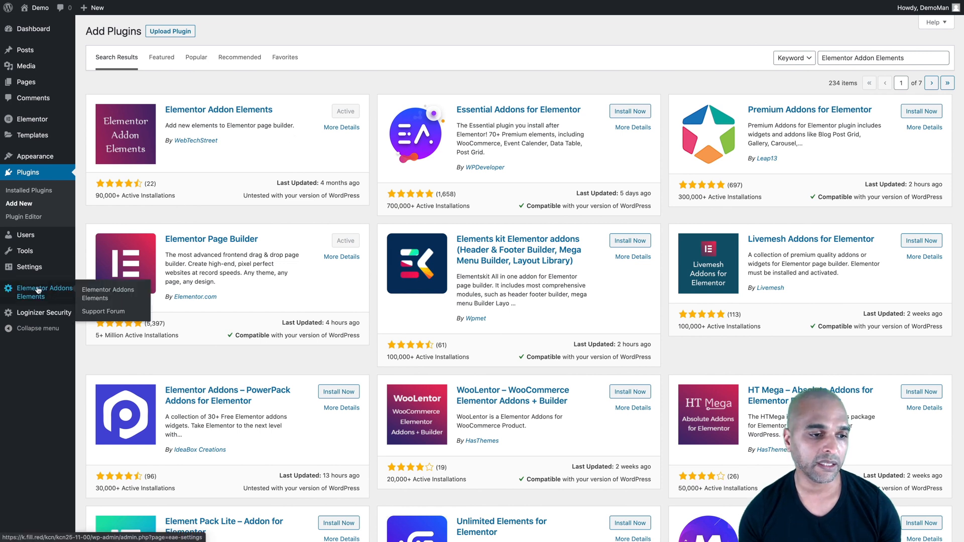
{"action": "mouse_move", "coordinate": [39, 293]}
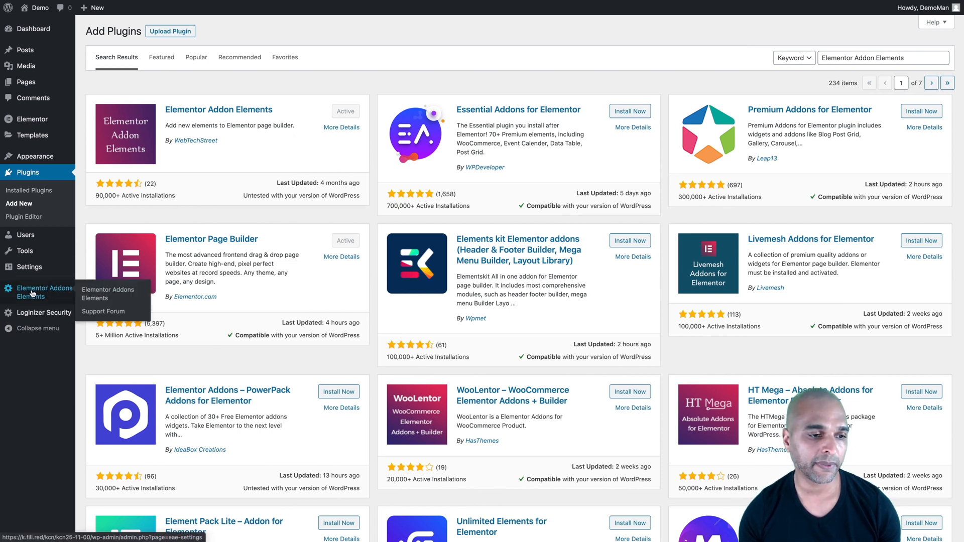
- Toggle Timeline, Animated Text and Modal Popup on then off, and save with only Wrapper Link enabled
{"action": "left_click", "coordinate": [96, 299]}
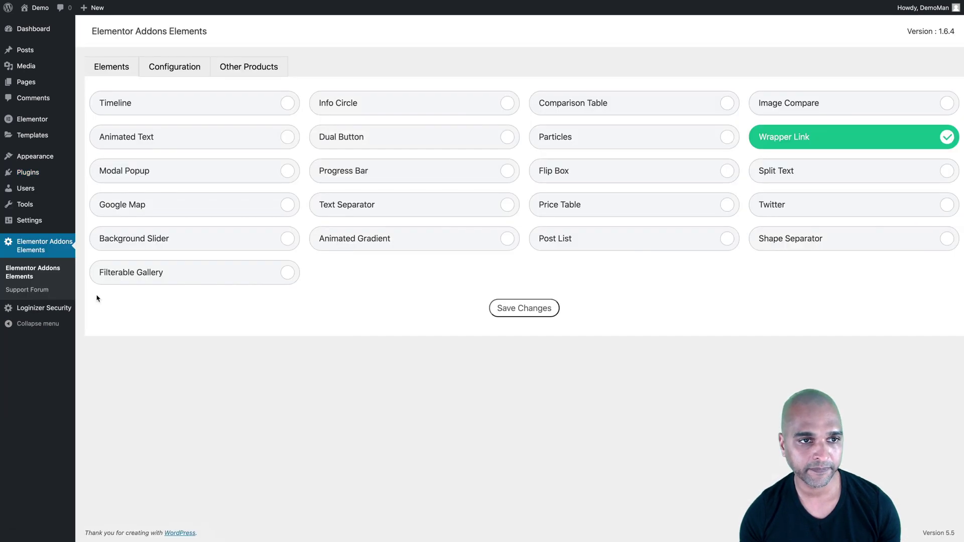
{"action": "left_click", "coordinate": [207, 106]}
{"action": "left_click", "coordinate": [205, 139]}
{"action": "left_click", "coordinate": [197, 179]}
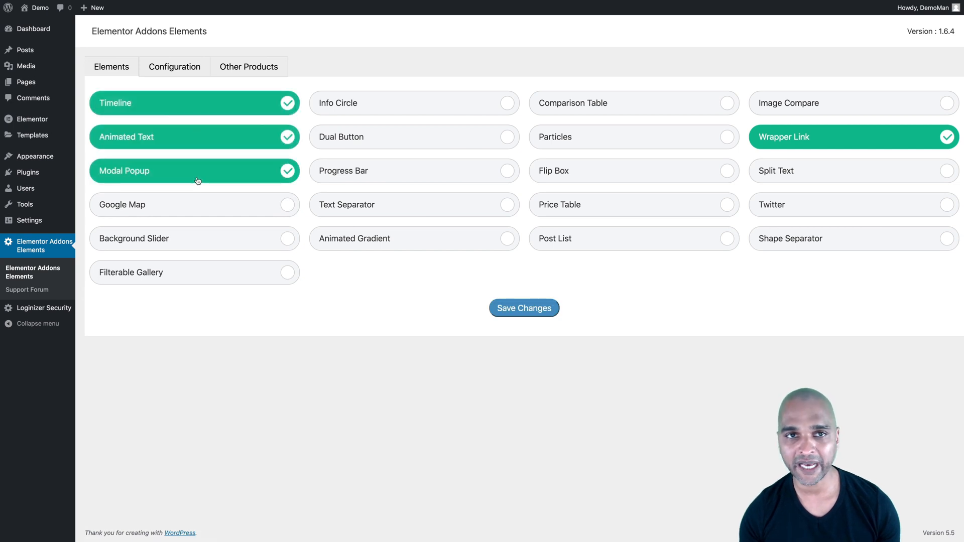
{"action": "left_click", "coordinate": [189, 104]}
{"action": "left_click", "coordinate": [189, 137]}
{"action": "left_click", "coordinate": [188, 170]}
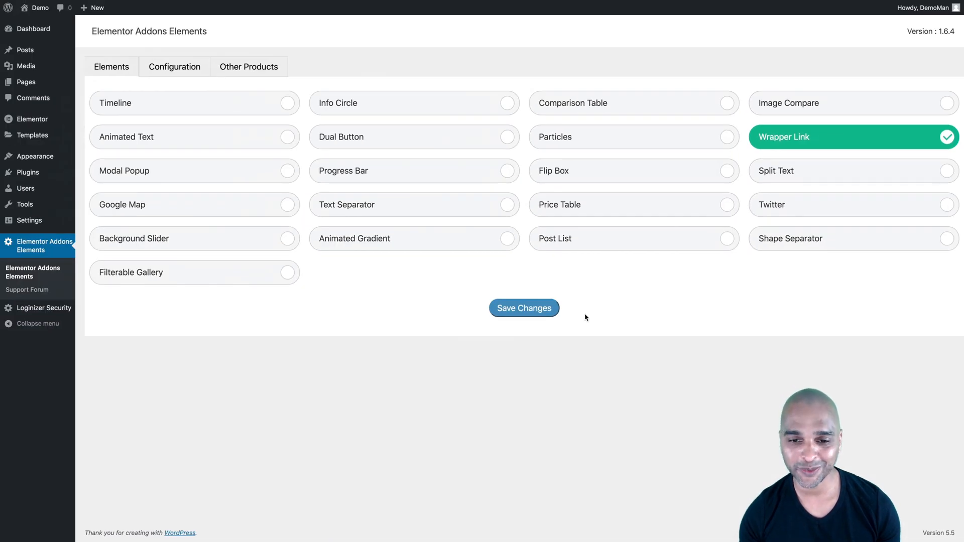
{"action": "left_click", "coordinate": [518, 310]}
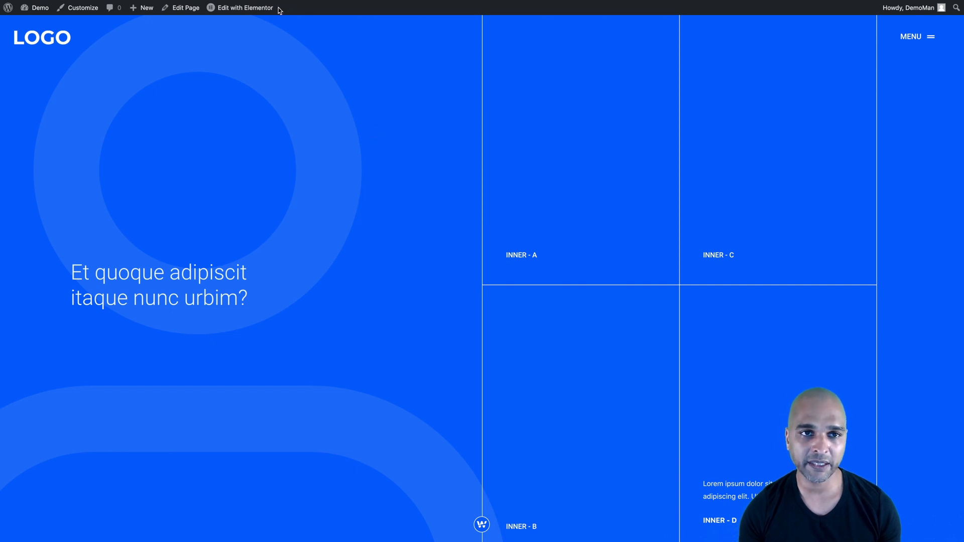
- Open the hero page in the Elementor editor from the admin bar
{"action": "left_click", "coordinate": [245, 8]}
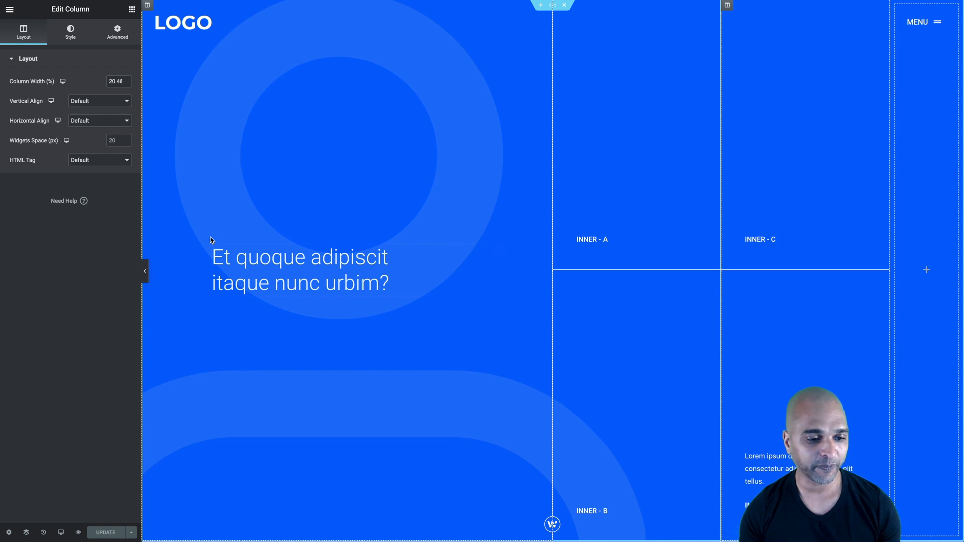
- Open the Navigator listing the hero block's columns and place it over the canvas
{"action": "key", "text": "ctrl+i"}
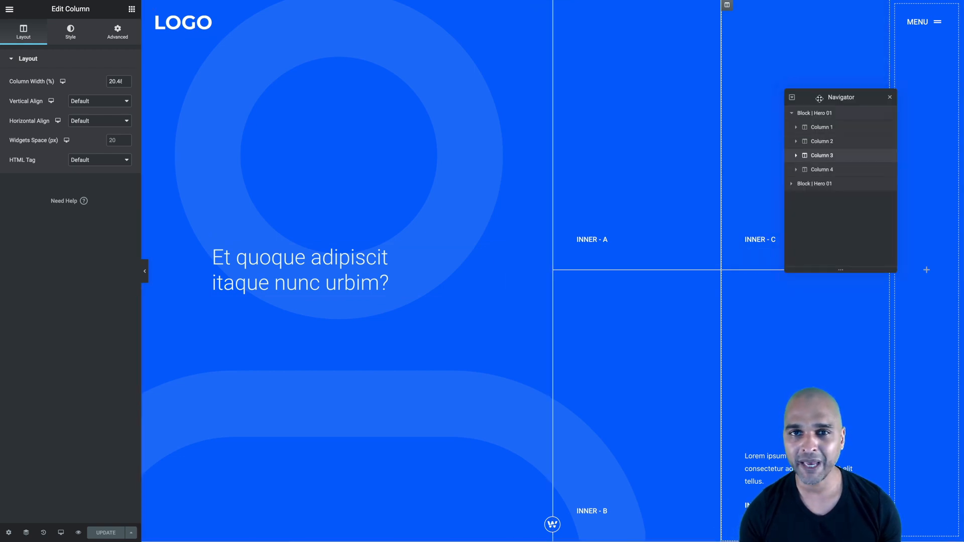
{"action": "left_click_drag", "start_coordinate": [820, 98], "coordinate": [813, 104]}
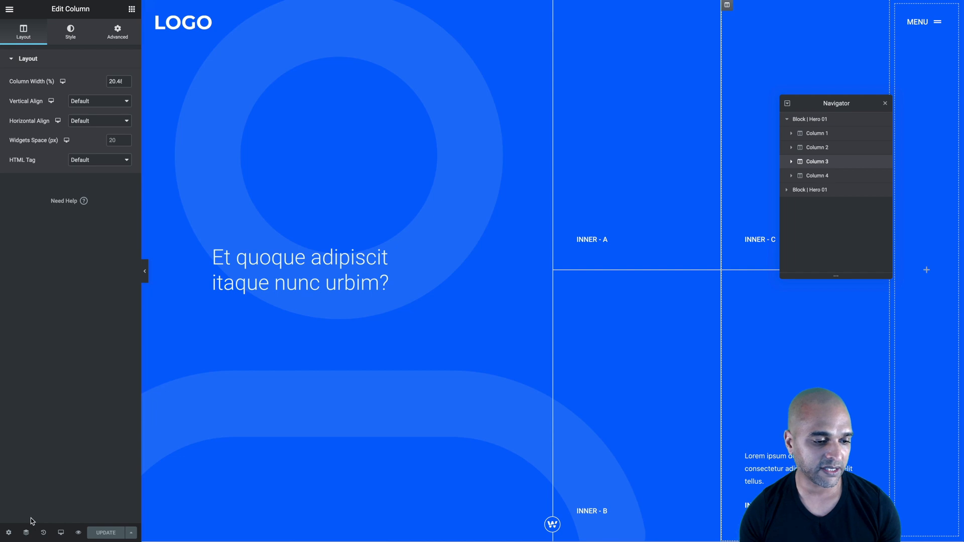
{"action": "left_click", "coordinate": [26, 532]}
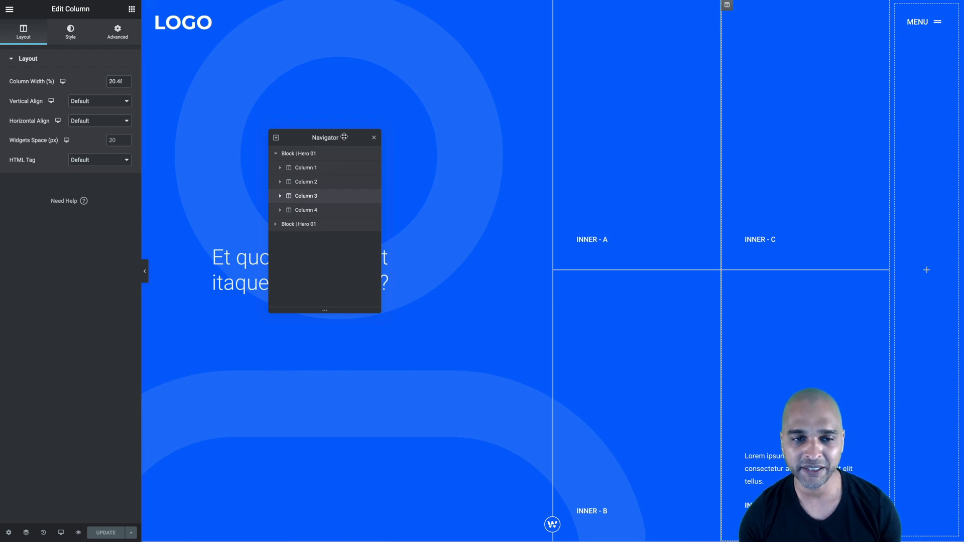
{"action": "left_click_drag", "start_coordinate": [344, 137], "coordinate": [377, 155]}
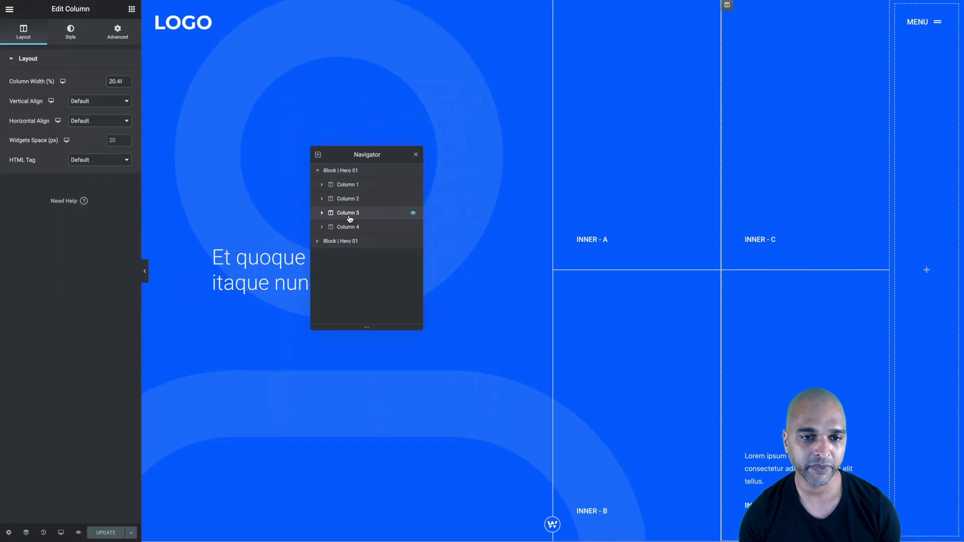
- Expand Column 2 in the Navigator to reveal Inner Sections A and B and Inner Section A's column
{"action": "left_click_drag", "start_coordinate": [362, 156], "coordinate": [447, 137]}
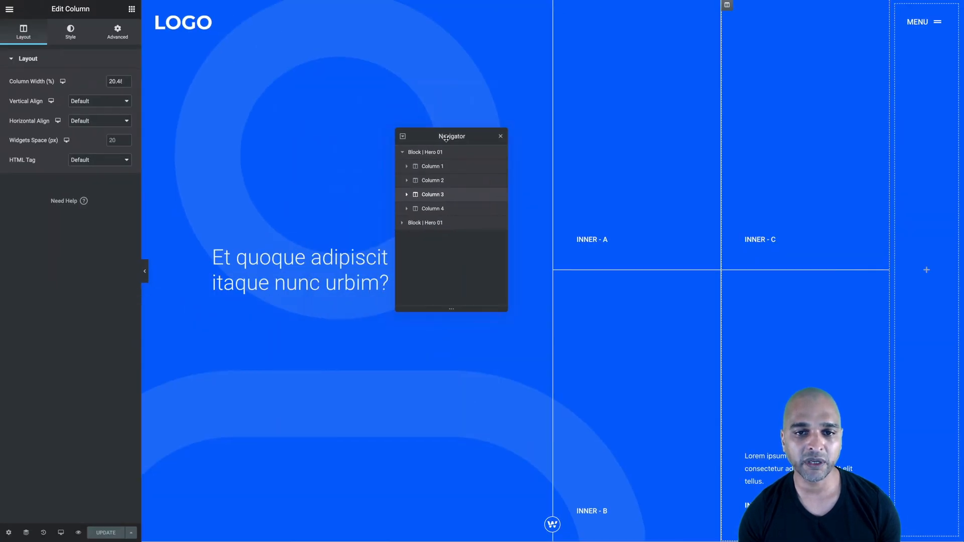
{"action": "left_click", "coordinate": [429, 180]}
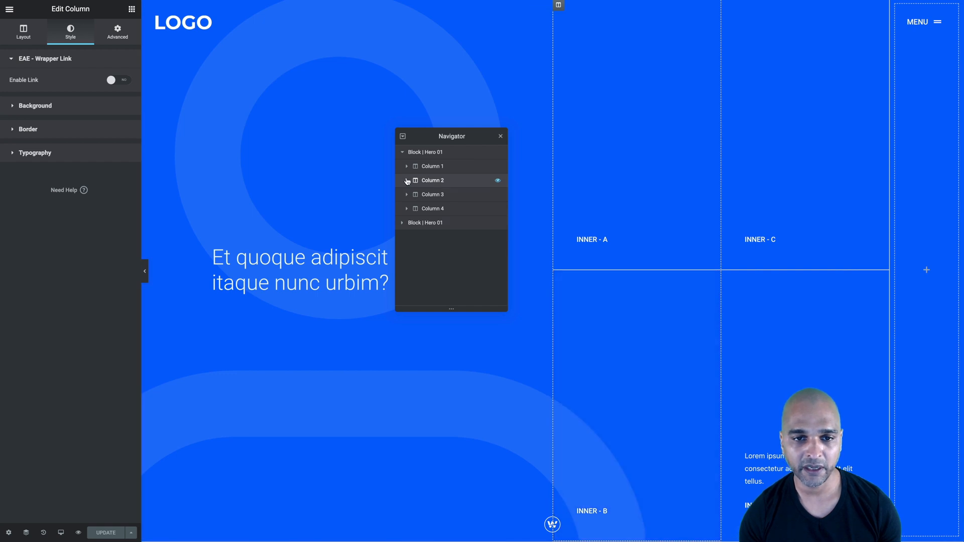
{"action": "left_click", "coordinate": [407, 181]}
{"action": "left_click", "coordinate": [431, 195]}
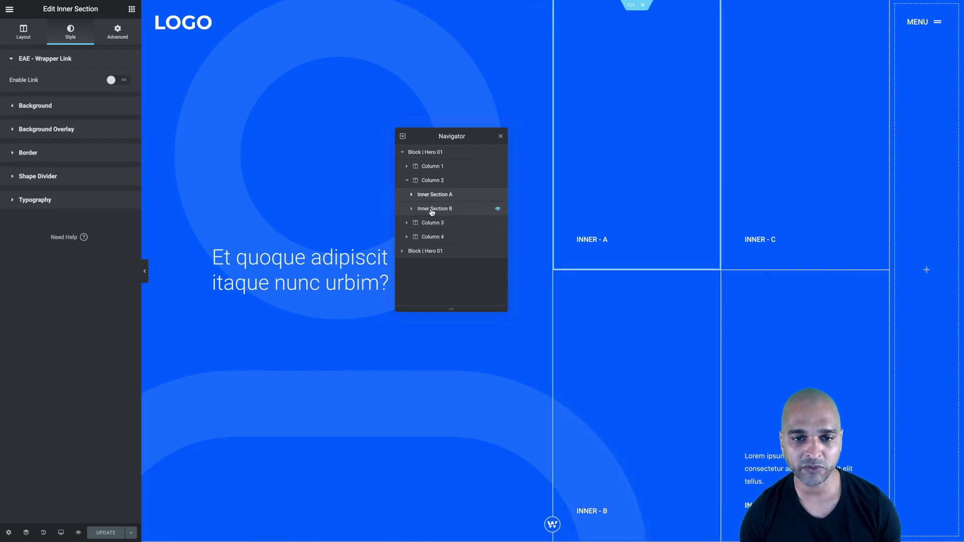
{"action": "left_click", "coordinate": [434, 208]}
{"action": "left_click", "coordinate": [434, 194]}
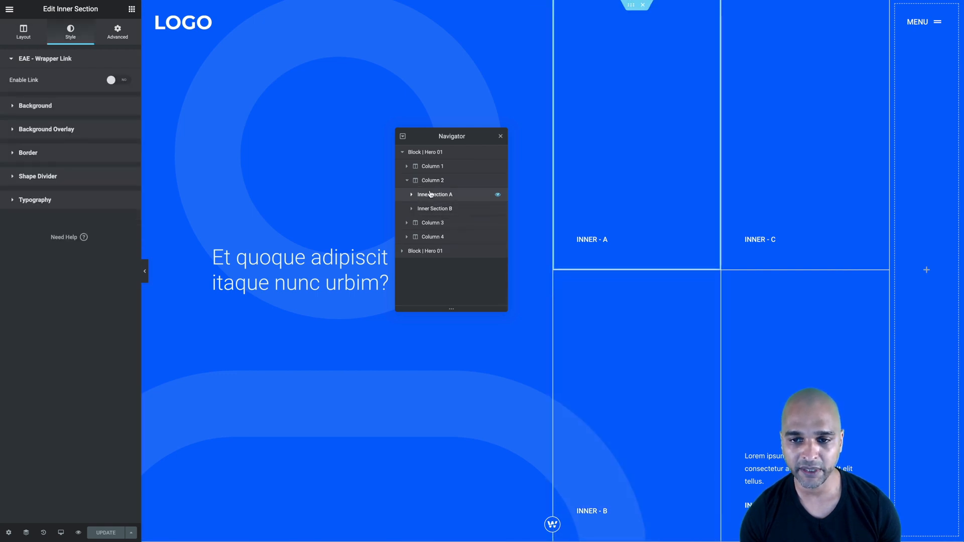
{"action": "left_click", "coordinate": [412, 194]}
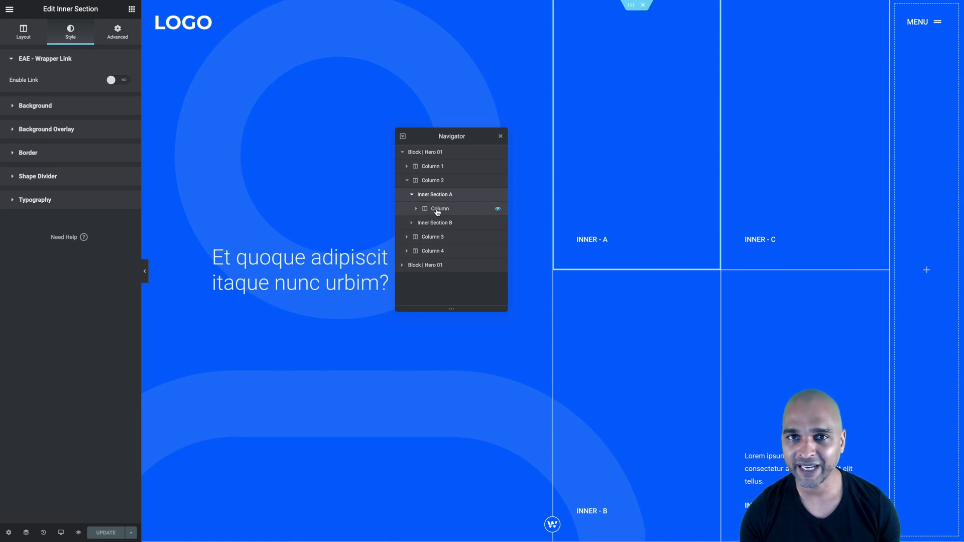
{"action": "left_click", "coordinate": [431, 181]}
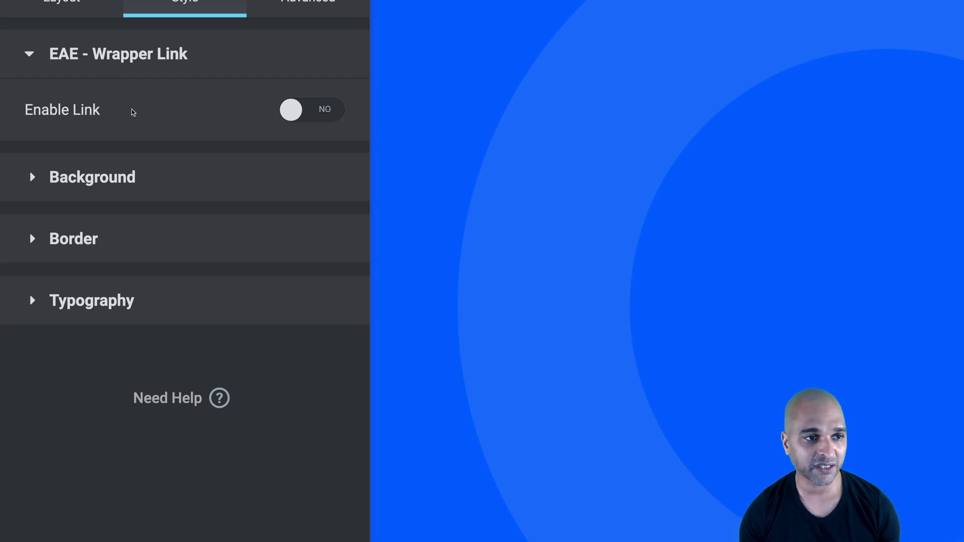
- Try the wrapper link on Column 2 and Inner Section A, leave both off, and select Inner Section A's column
{"action": "left_click", "coordinate": [297, 111]}
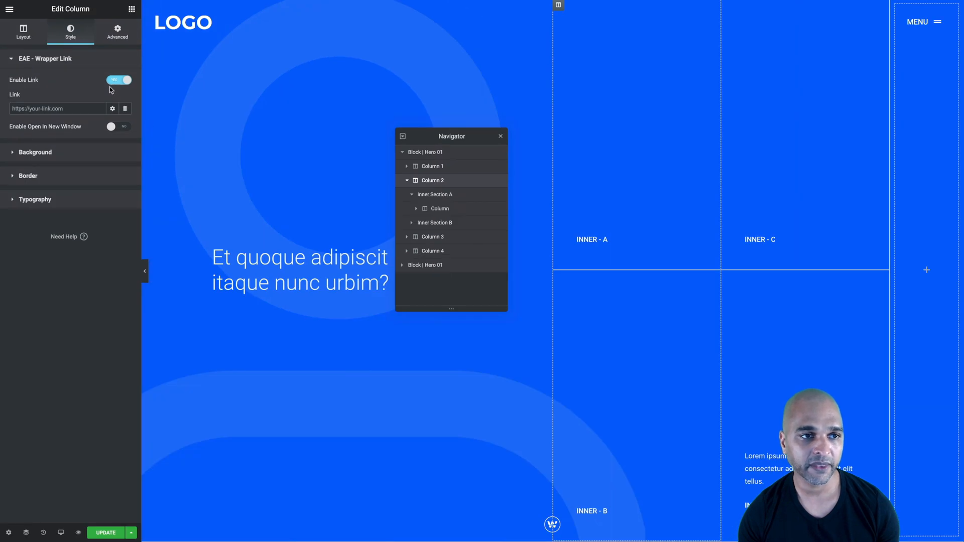
{"action": "left_click", "coordinate": [112, 81]}
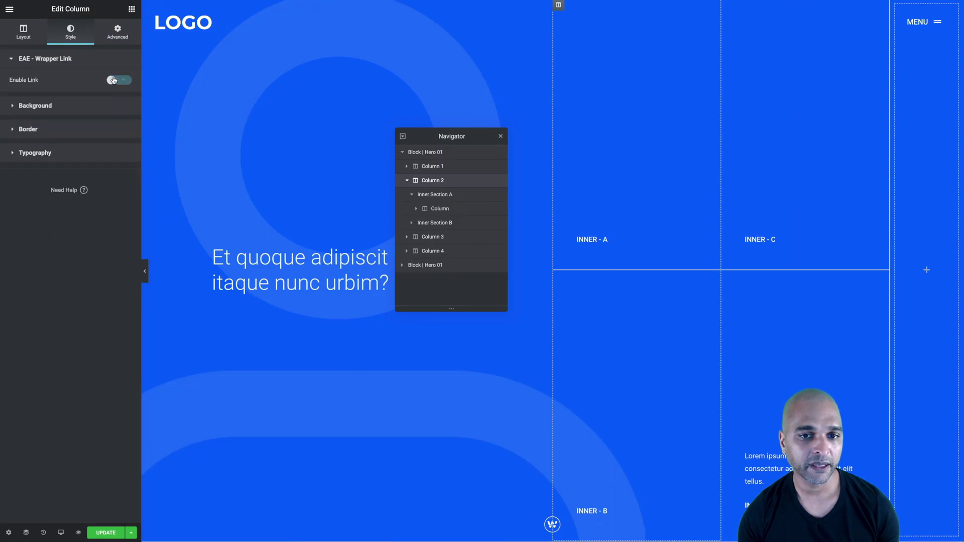
{"action": "left_click", "coordinate": [434, 194]}
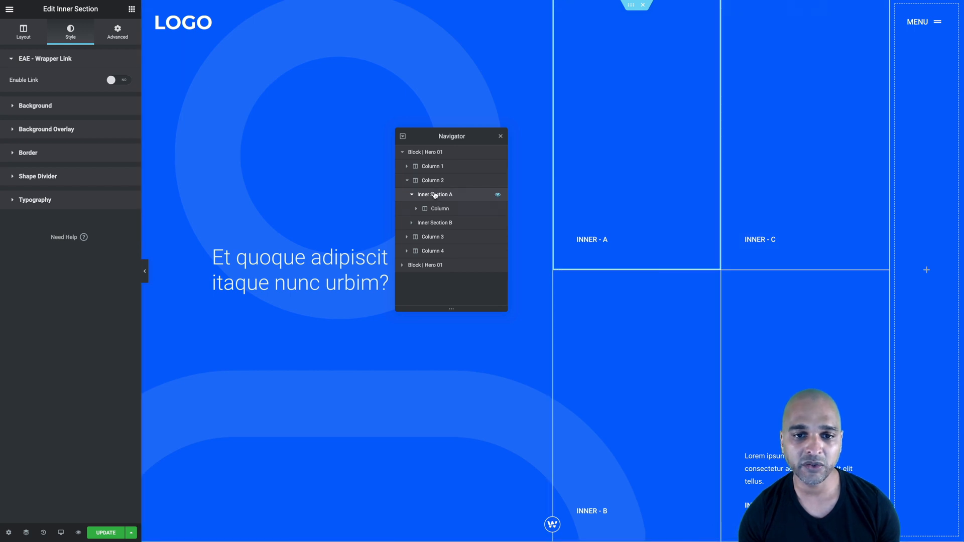
{"action": "left_click", "coordinate": [23, 32]}
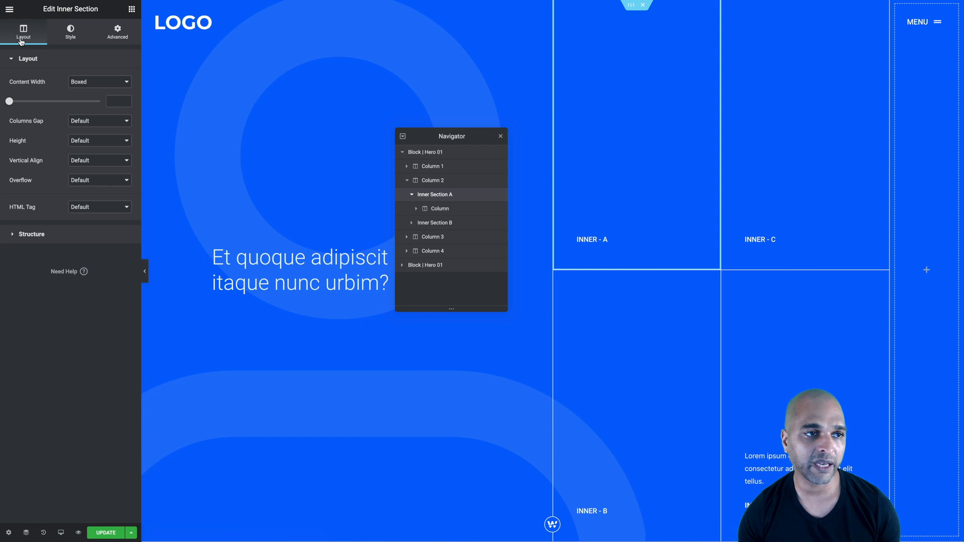
{"action": "left_click", "coordinate": [70, 37]}
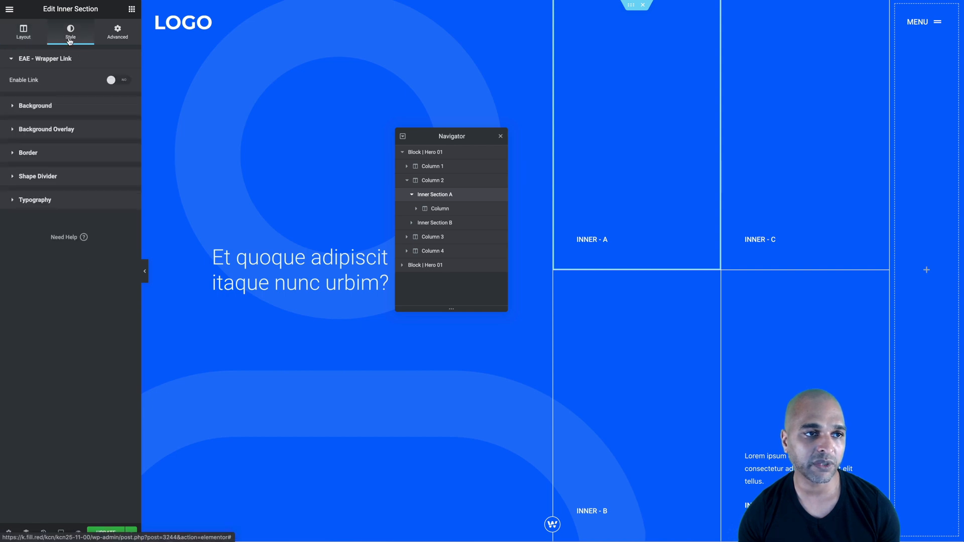
{"action": "left_click", "coordinate": [119, 80]}
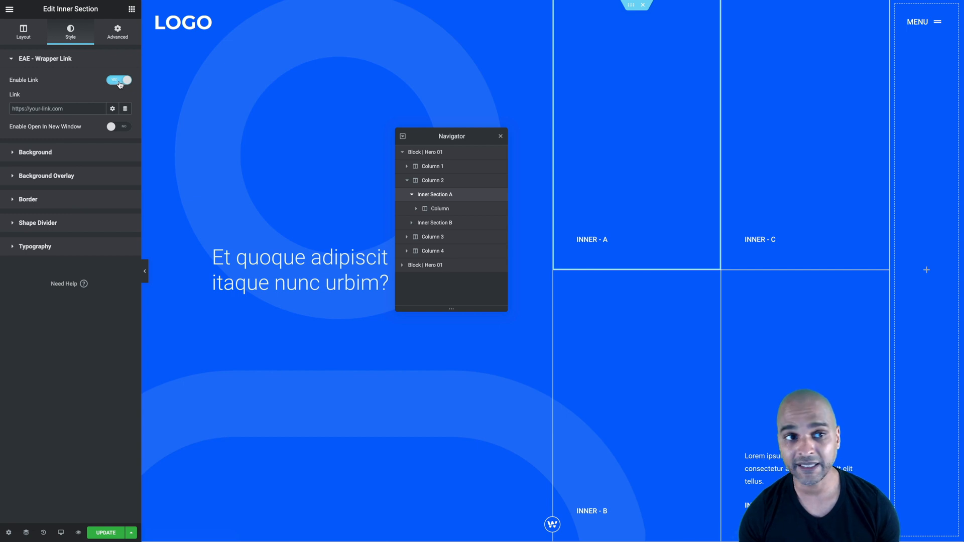
{"action": "left_click", "coordinate": [119, 81]}
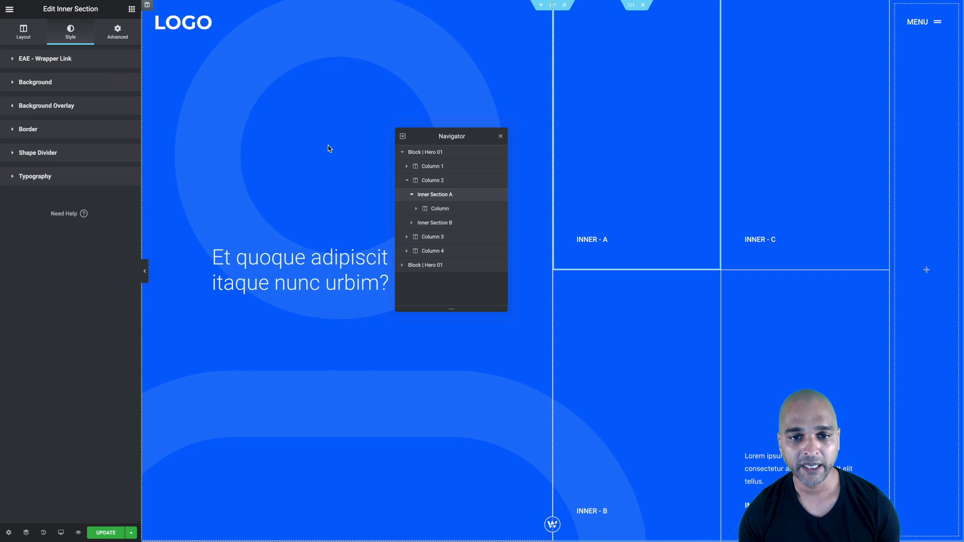
{"action": "left_click", "coordinate": [435, 208]}
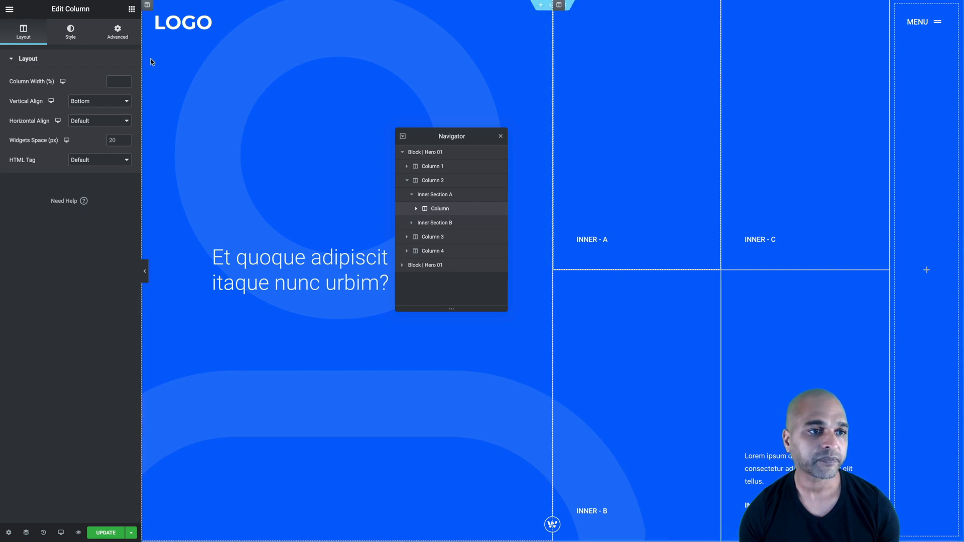
- Enable the EAE Wrapper Link on Inner Section A's column and set a Classic background type
{"action": "left_click", "coordinate": [70, 32]}
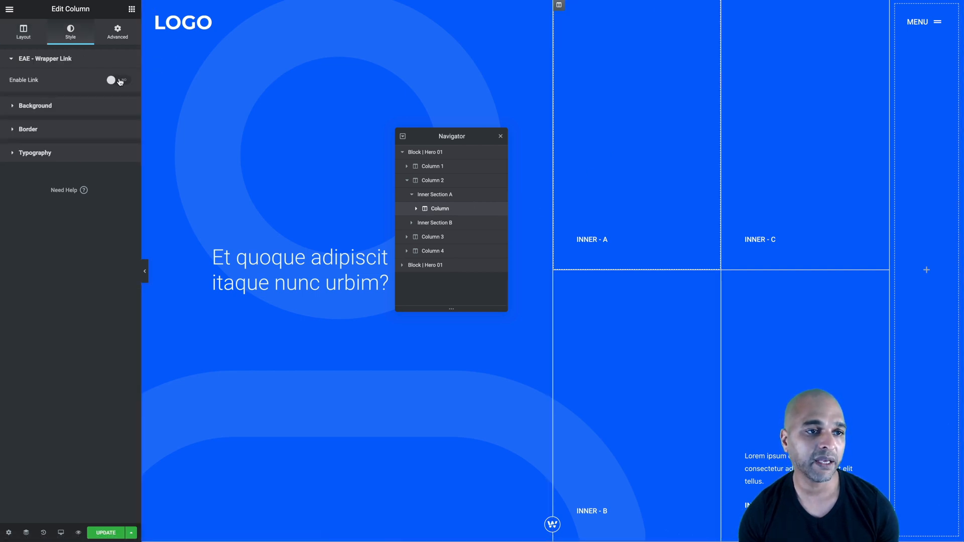
{"action": "left_click", "coordinate": [119, 81]}
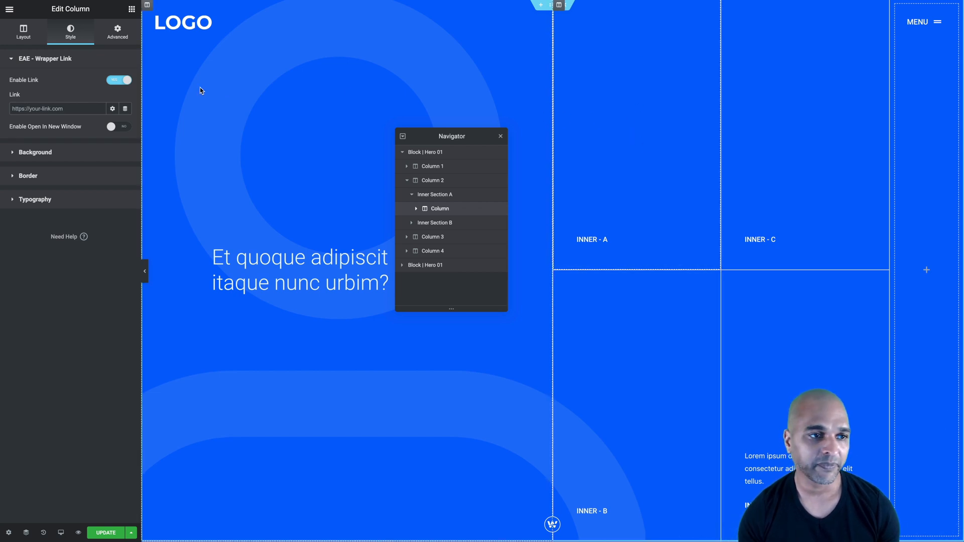
{"action": "left_click", "coordinate": [40, 153]}
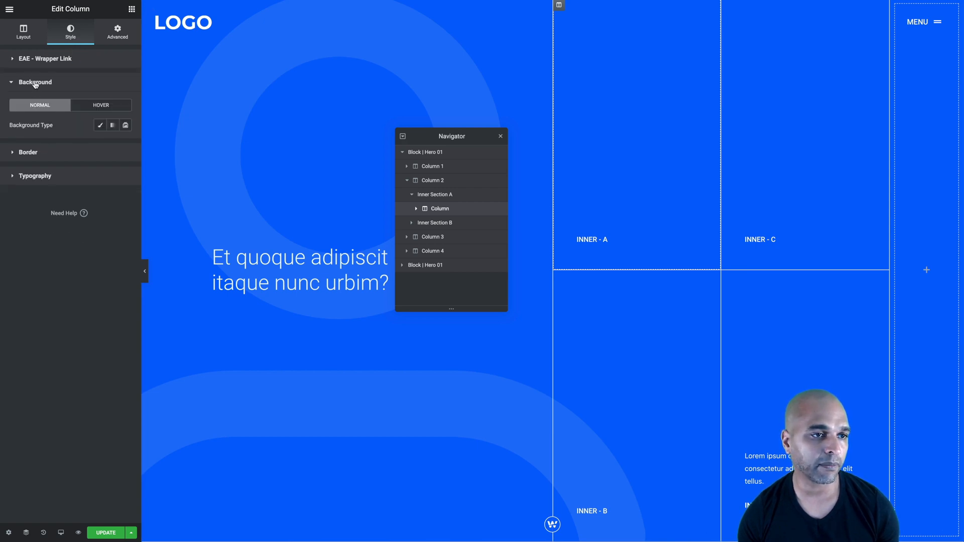
{"action": "left_click", "coordinate": [99, 126]}
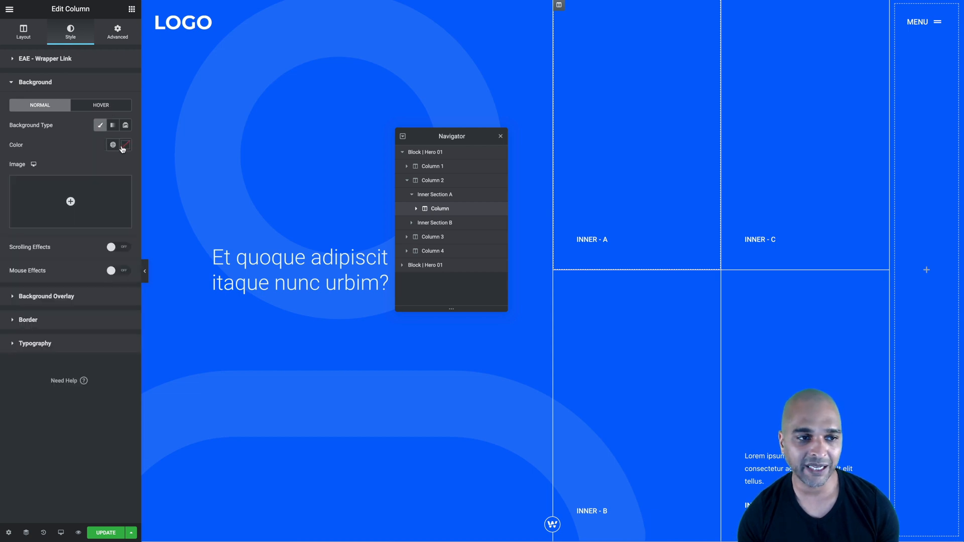
{"action": "left_click", "coordinate": [99, 125]}
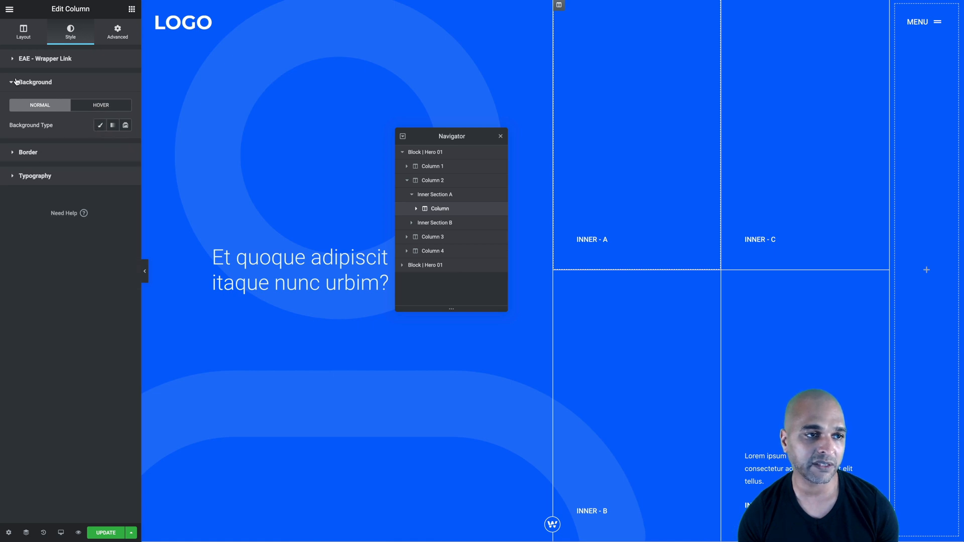
{"action": "left_click", "coordinate": [99, 125]}
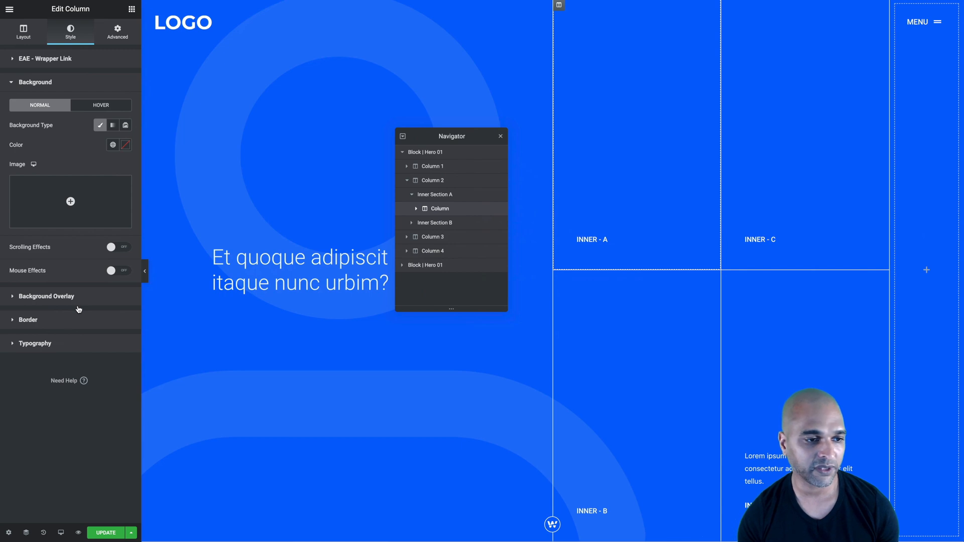
- Give the column a Classic background overlay with a fully transparent normal colour
{"action": "left_click", "coordinate": [35, 82]}
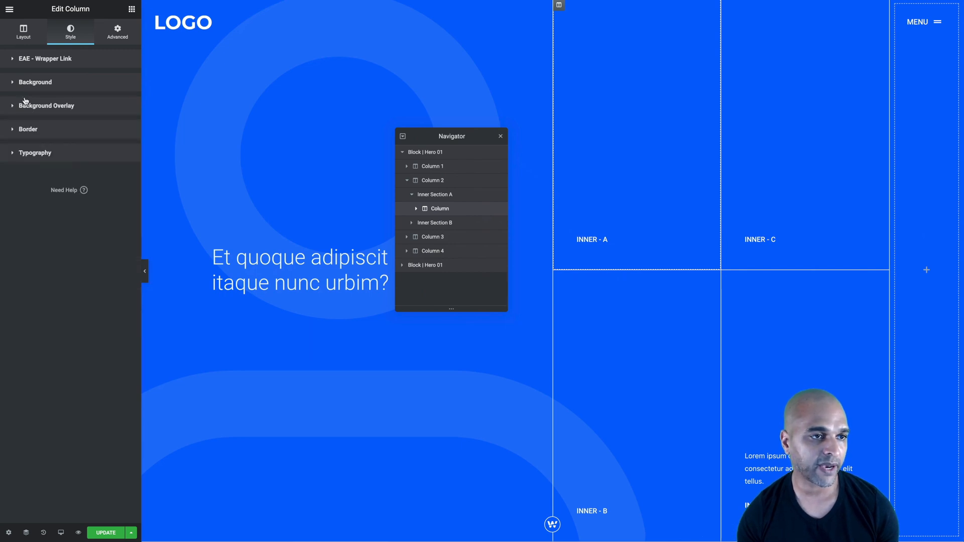
{"action": "left_click", "coordinate": [23, 107]}
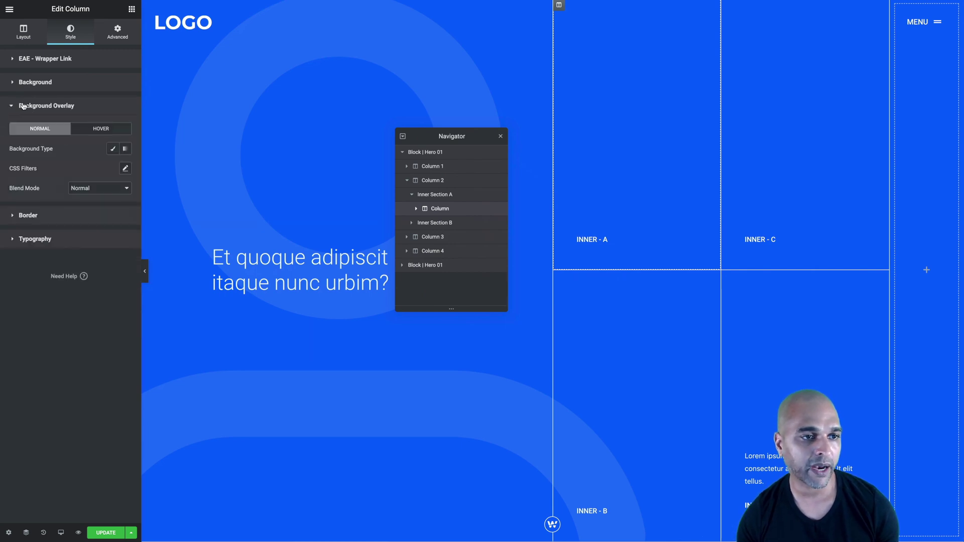
{"action": "left_click", "coordinate": [112, 149]}
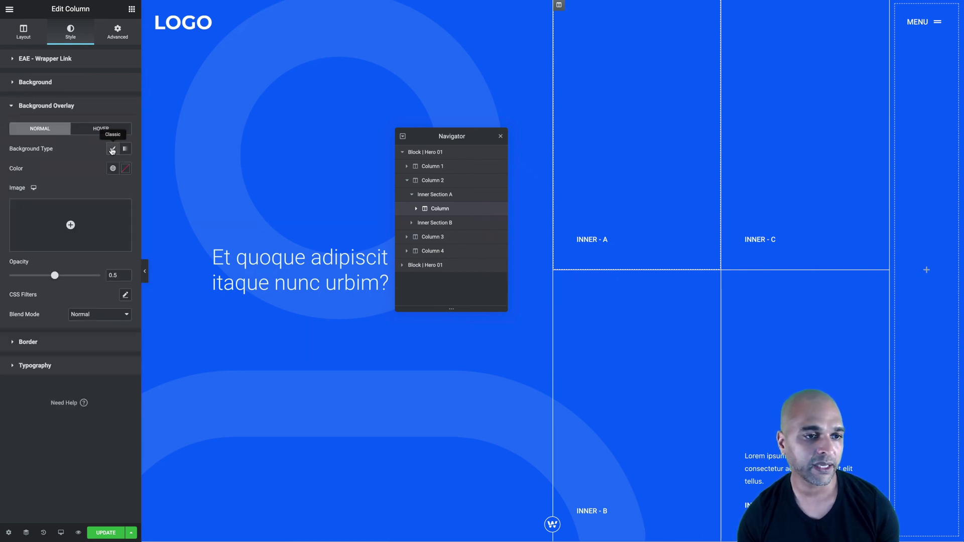
{"action": "left_click", "coordinate": [126, 171]}
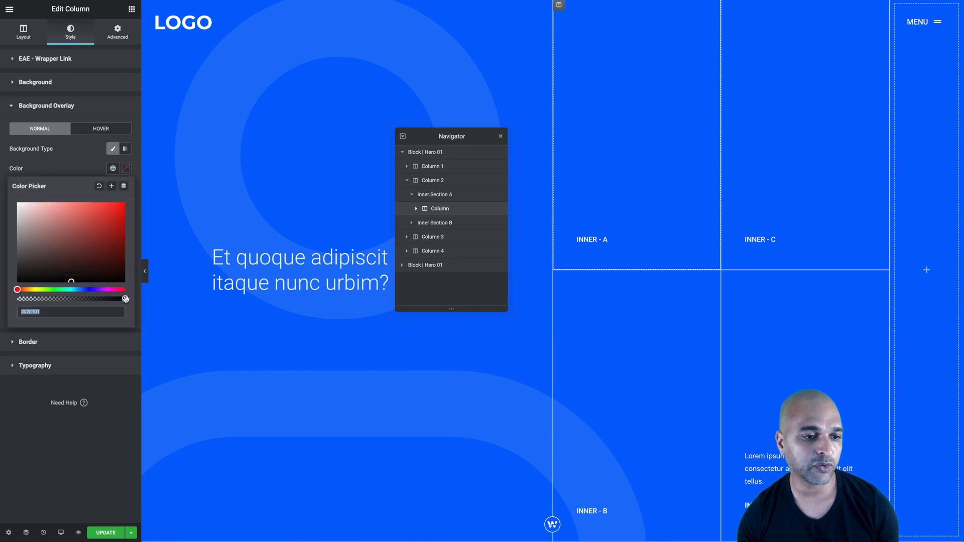
{"action": "left_click_drag", "start_coordinate": [124, 299], "coordinate": [17, 299]}
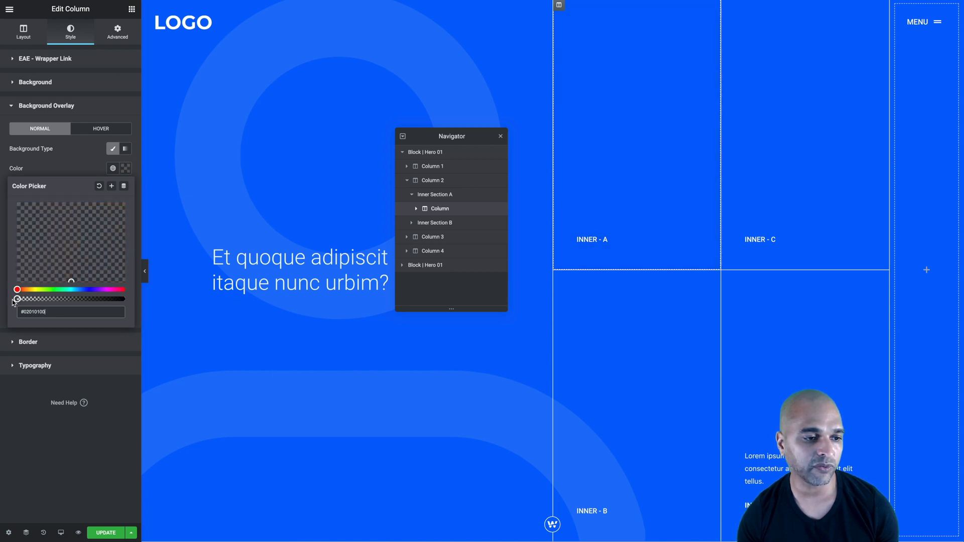
{"action": "left_click", "coordinate": [72, 168]}
- Set the overlay's hover state to Classic with the blue Saved Color #3
{"action": "left_click", "coordinate": [92, 130]}
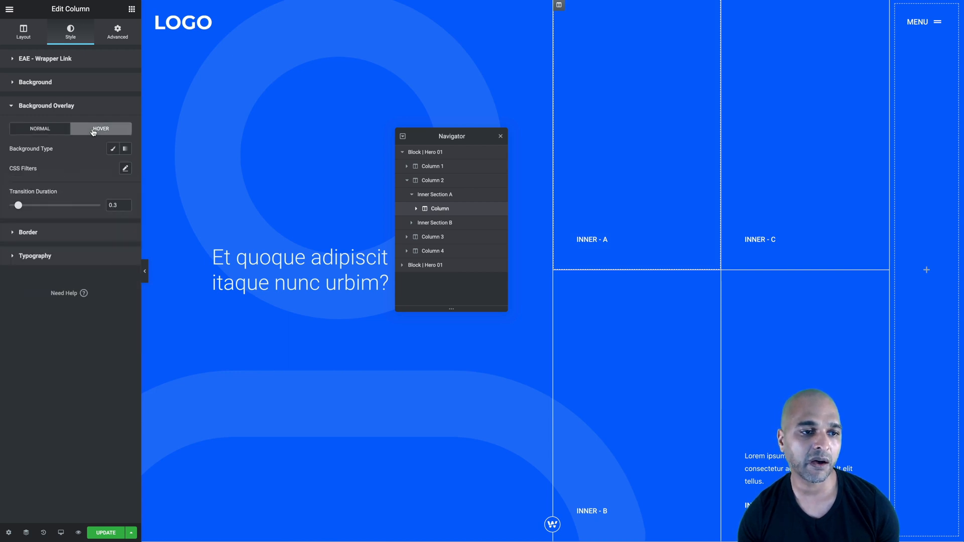
{"action": "left_click", "coordinate": [112, 148]}
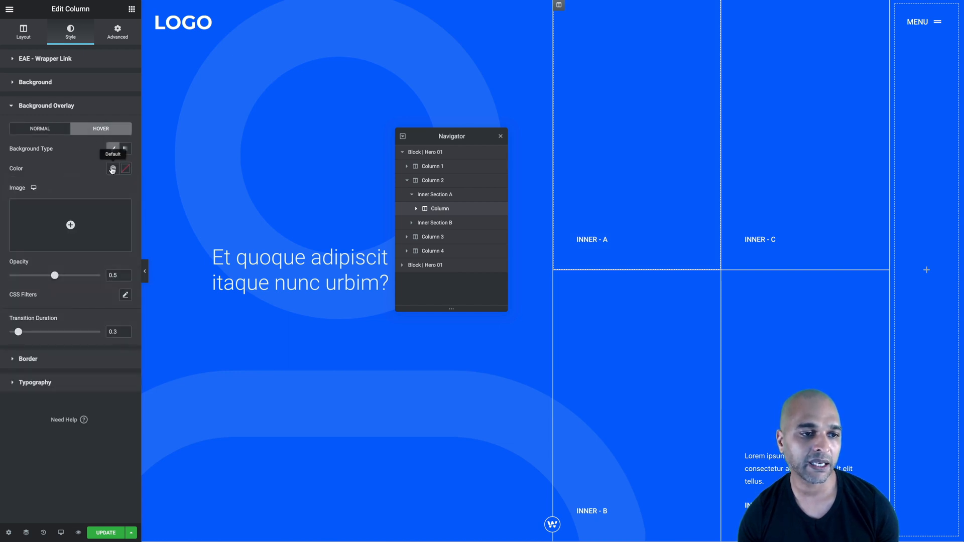
{"action": "left_click", "coordinate": [113, 168]}
{"action": "scroll", "coordinate": [47, 257], "scroll_direction": "down", "scroll_amount": 2}
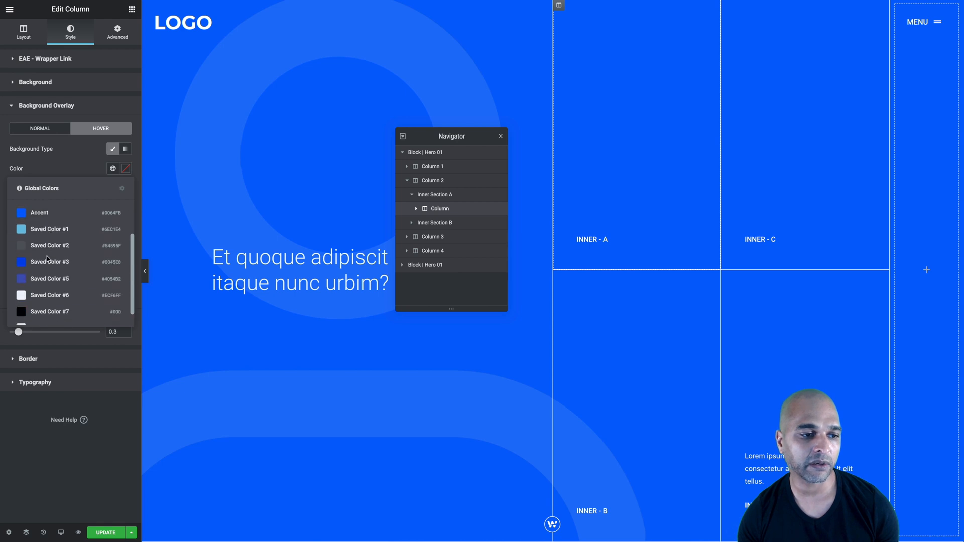
{"action": "left_click", "coordinate": [40, 263]}
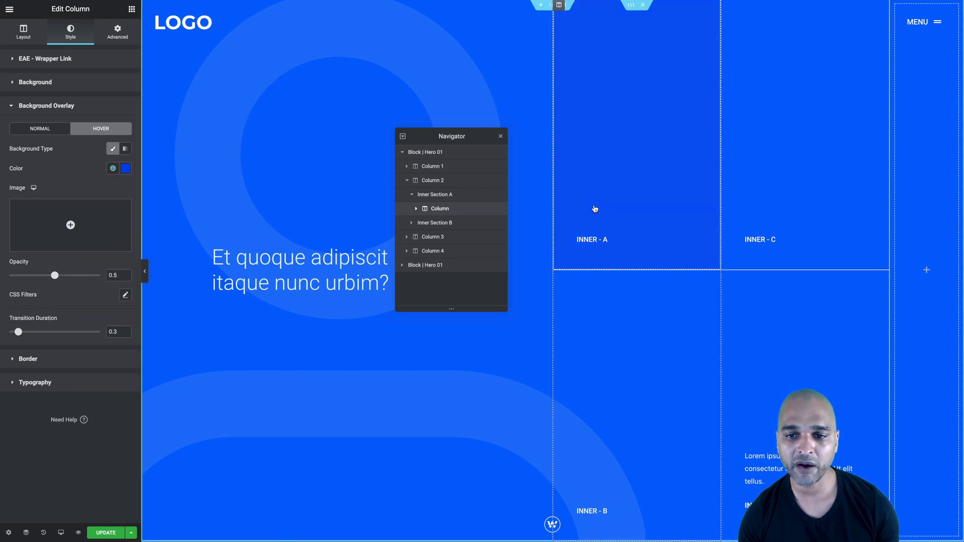
{"action": "mouse_move", "coordinate": [598, 221]}
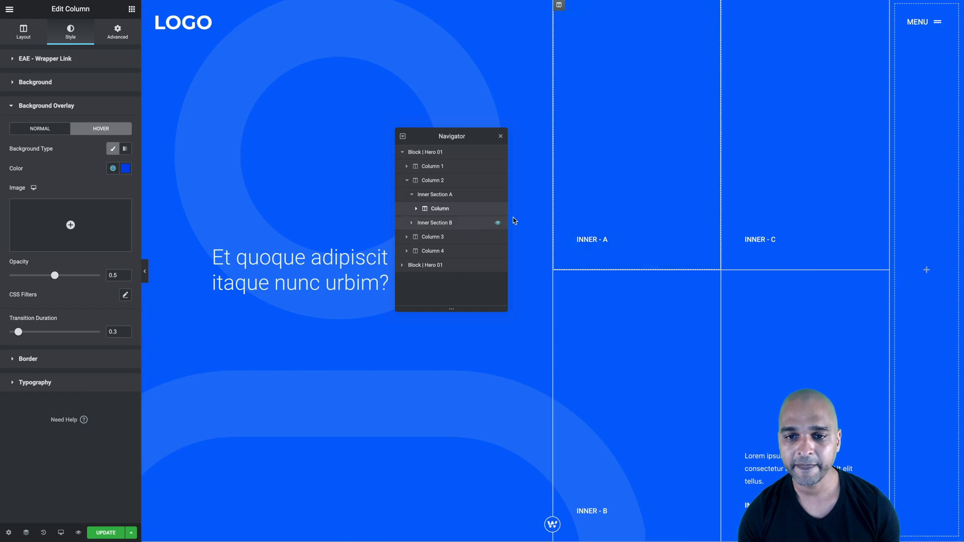
{"action": "left_click", "coordinate": [597, 221]}
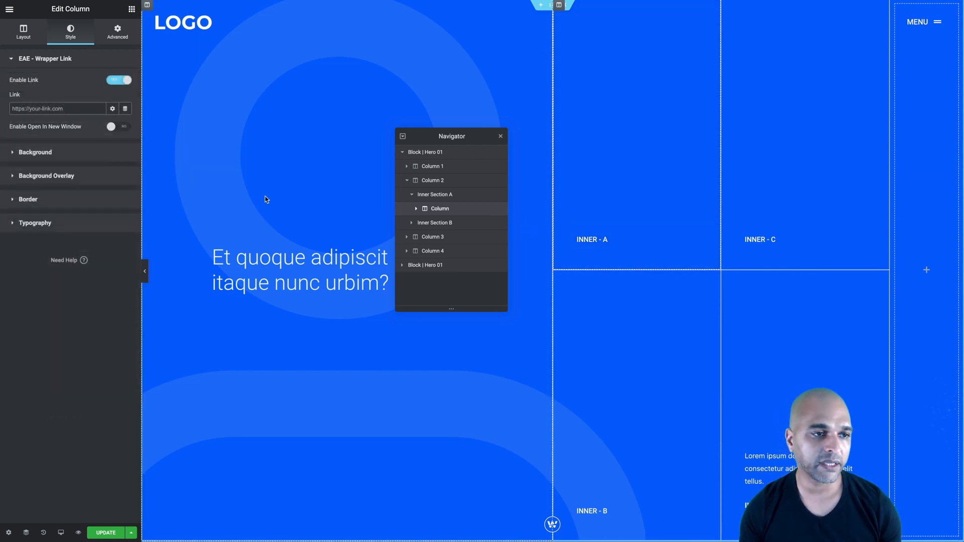
- Link the column to the page URL from autocomplete, update the page, and switch to the live site
{"action": "left_click", "coordinate": [76, 108]}
{"action": "type", "text": "link"}
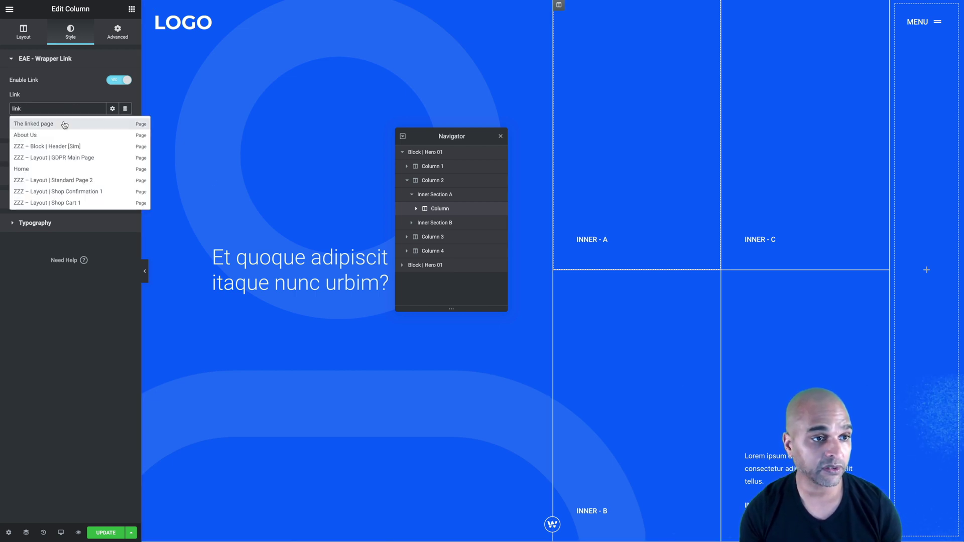
{"action": "left_click", "coordinate": [65, 122]}
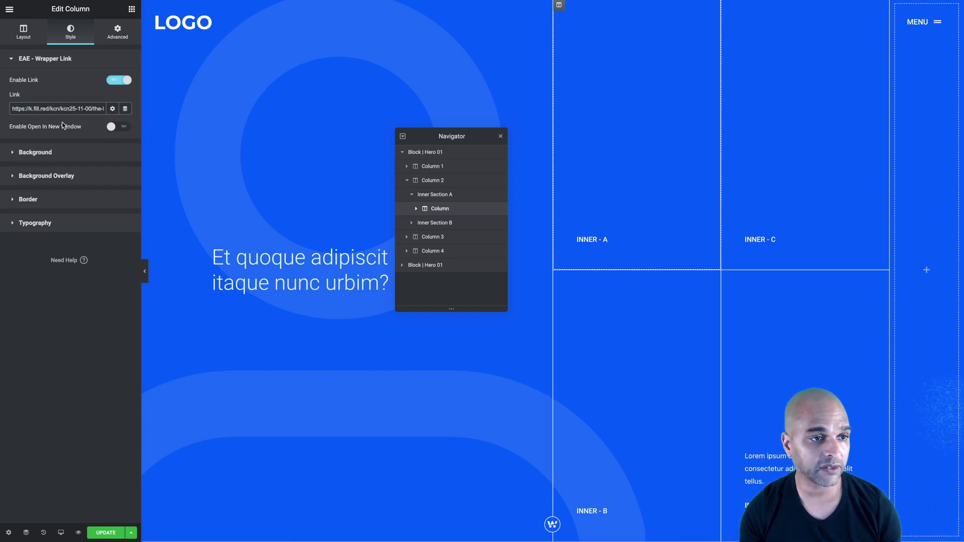
{"action": "left_click", "coordinate": [106, 532]}
{"action": "key", "text": "ctrl+Tab"}
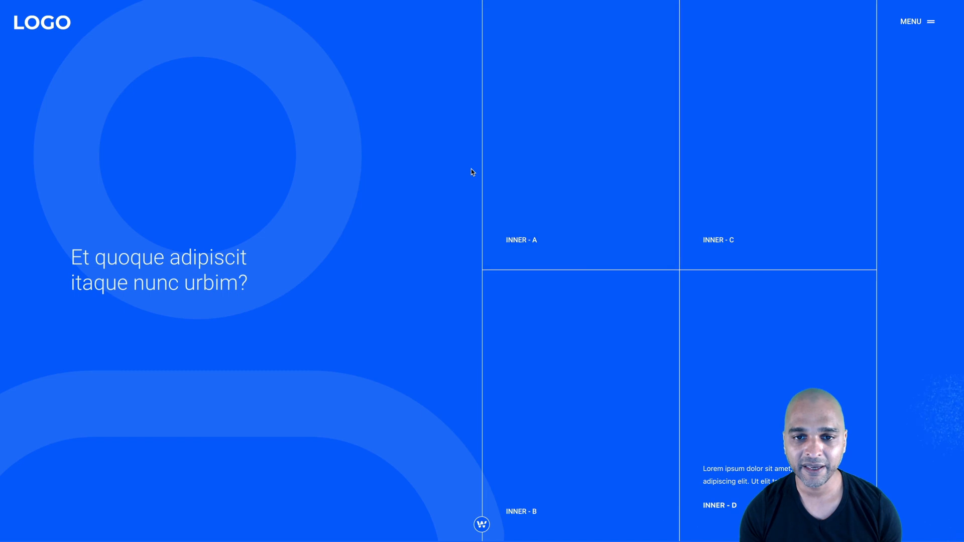
- Follow the INNER - A column's link after its blue hover overlay appears
{"action": "left_click", "coordinate": [495, 178]}
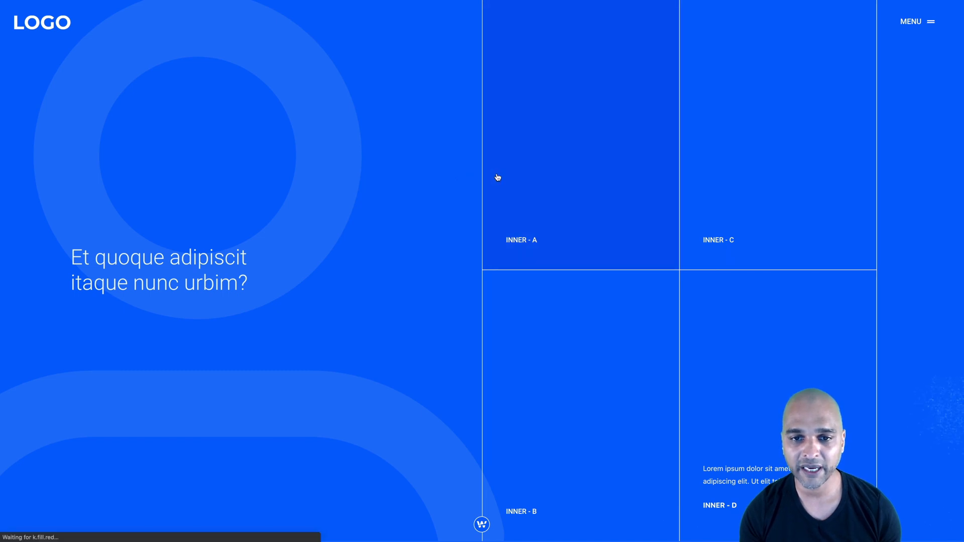